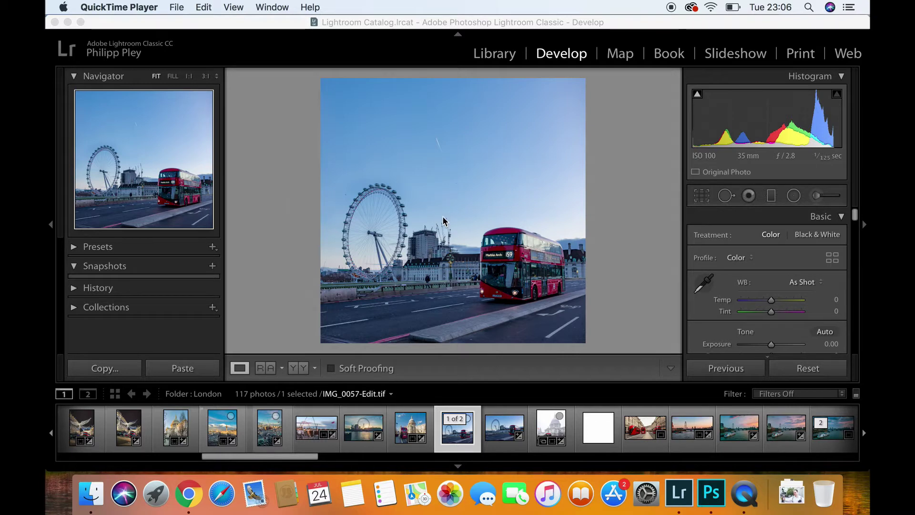
Step: Open the London bus photo in Adobe Photoshop CC 2018 as a copy with Lightroom adjustments
left_click(424, 199)
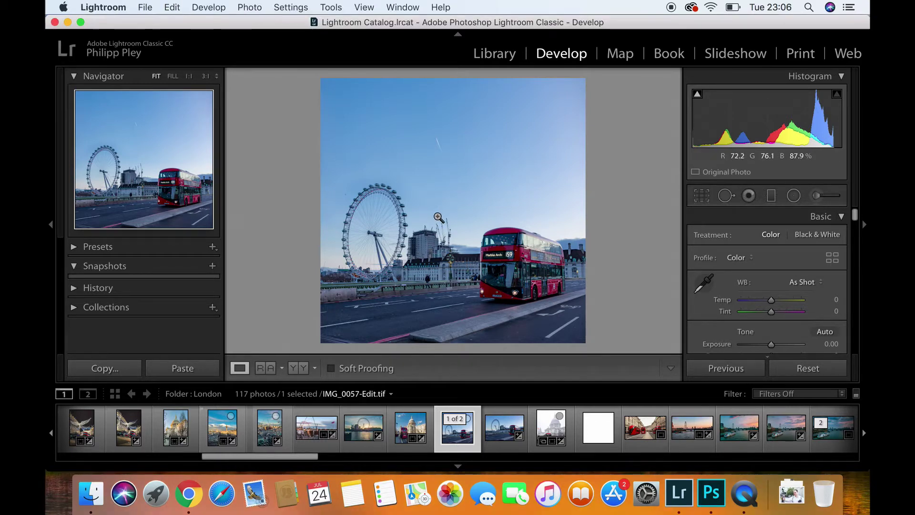
right_click(439, 219)
mouse_move(470, 209)
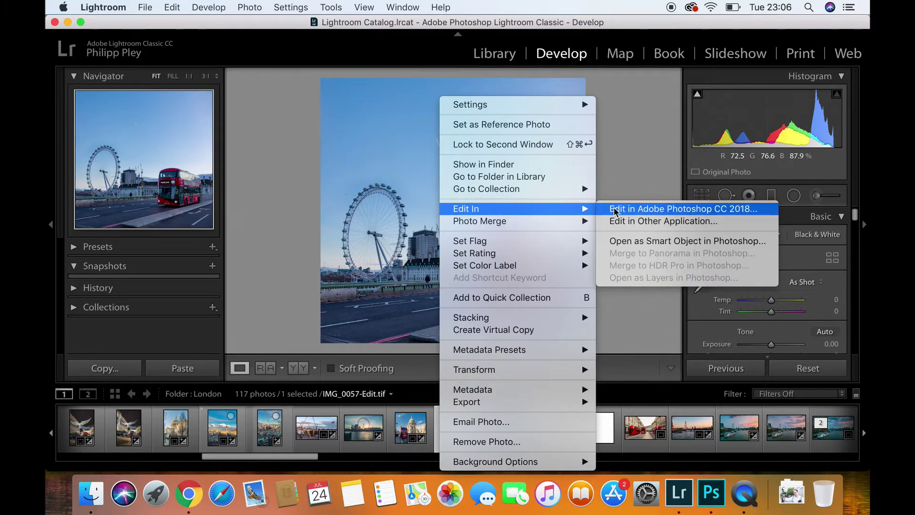
left_click(630, 213)
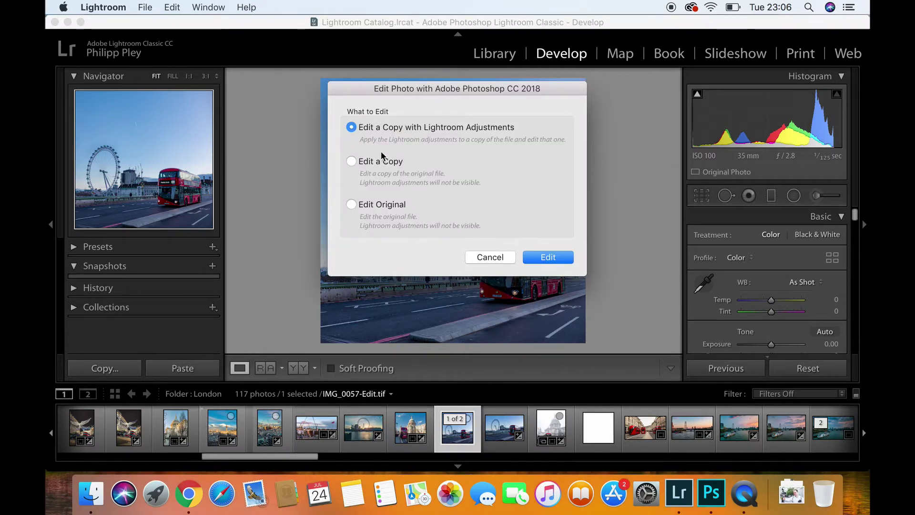
left_click(555, 258)
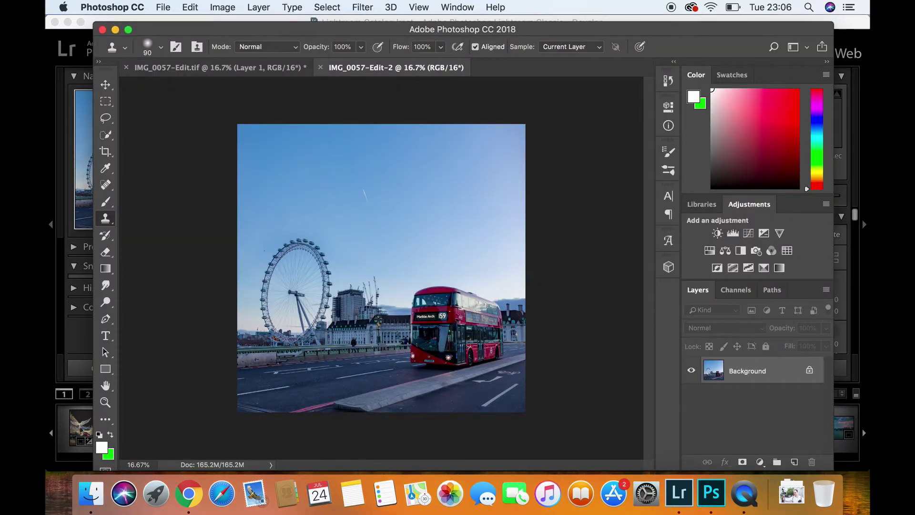
Step: Switch to Chrome and search Google Images for "bird silhouette png"
left_click(190, 494)
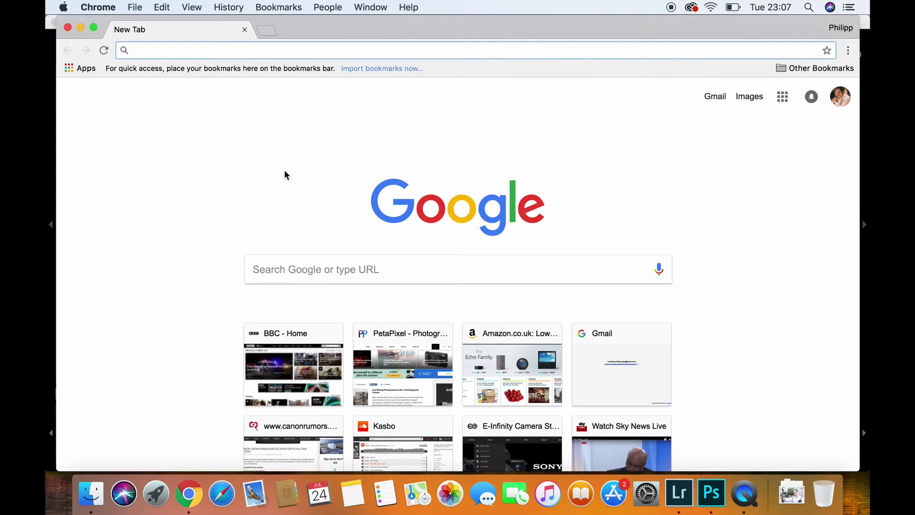
type("bird")
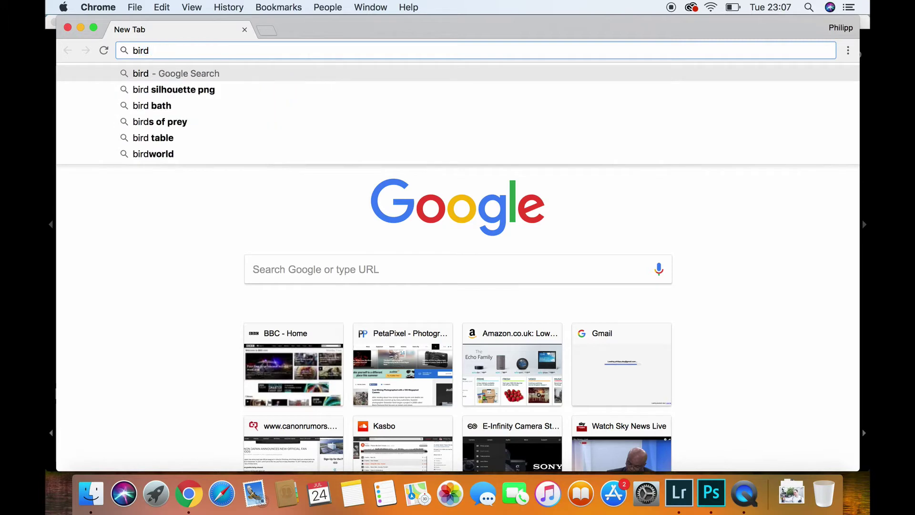
type(" silhouette png")
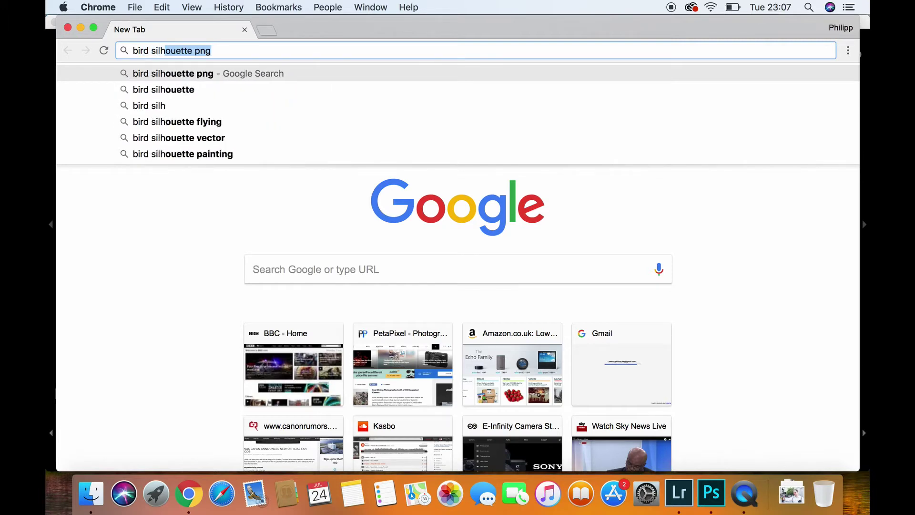
key("Return")
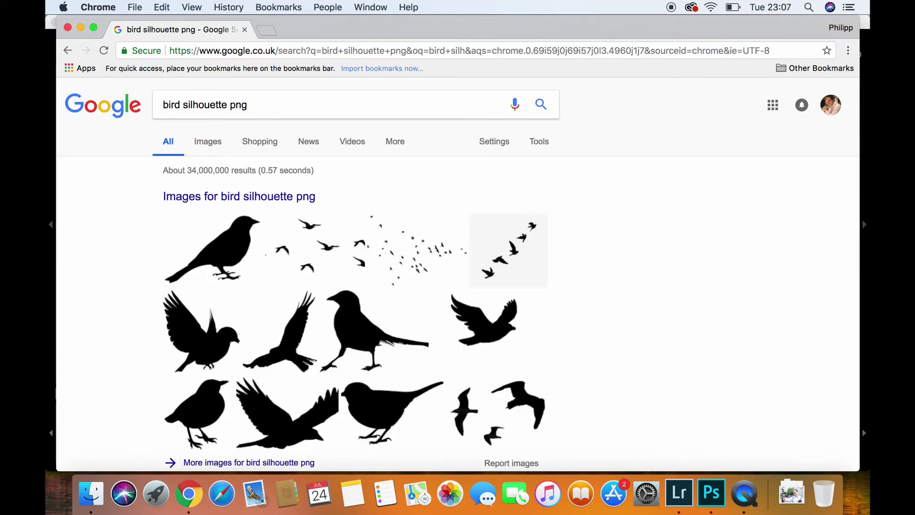
left_click(208, 142)
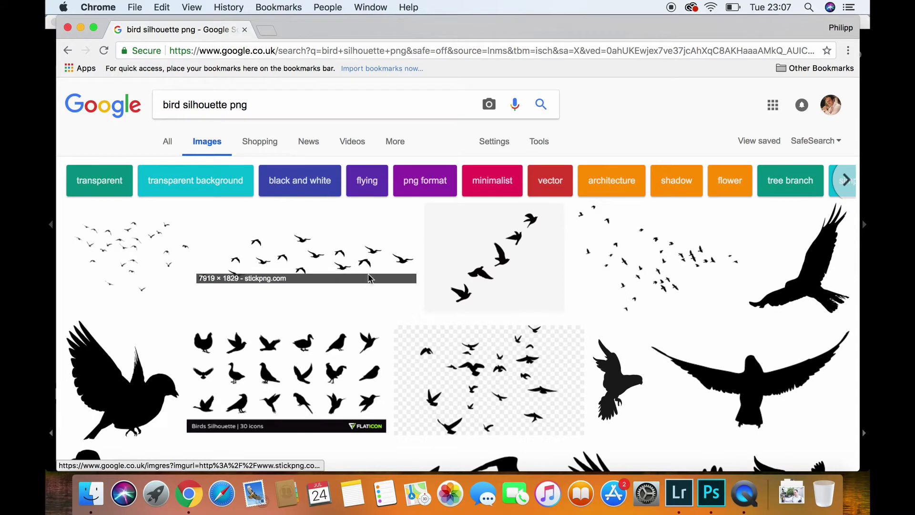
Step: Look through the image results for bird flock silhouettes suitable for adding to the sky
scroll(337, 284, "down", 10)
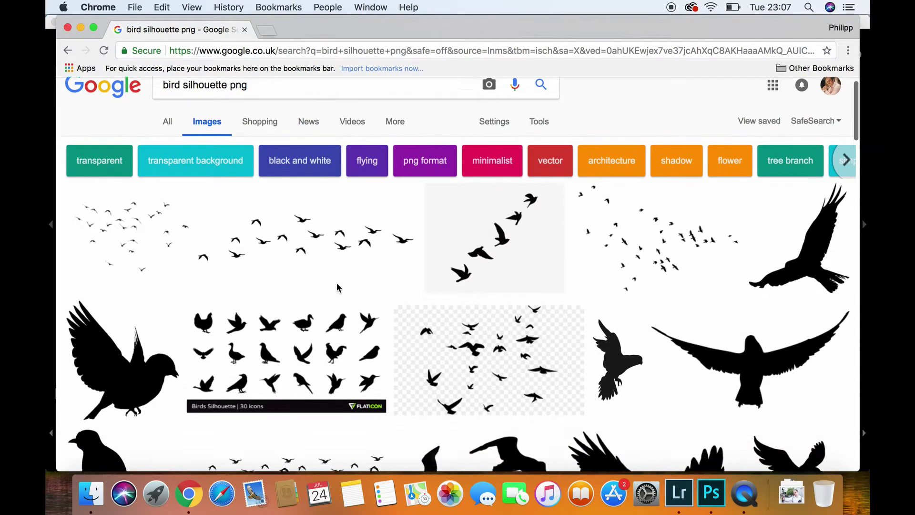
scroll(337, 285, "down", 15)
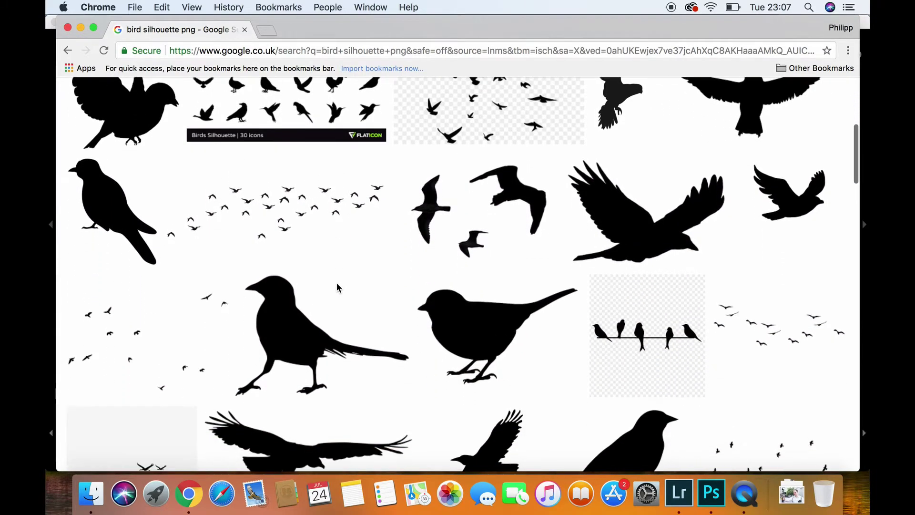
scroll(336, 285, "down", 13)
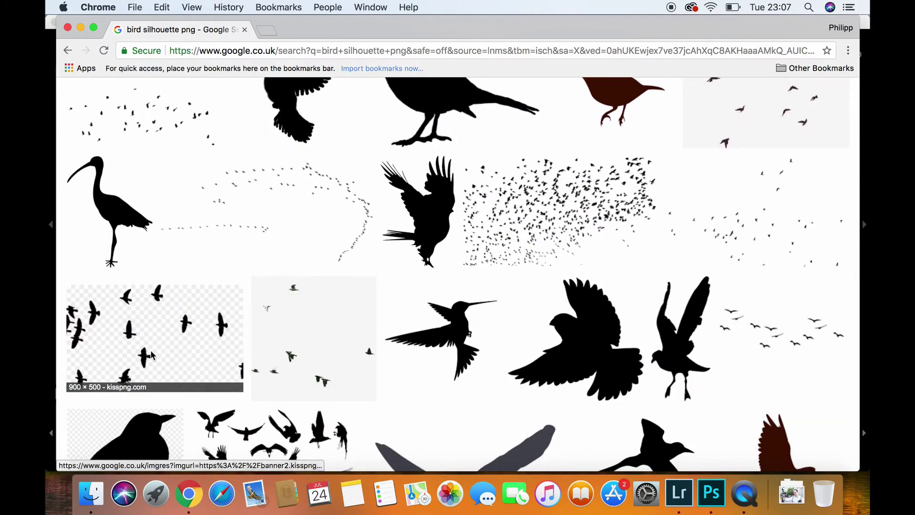
scroll(205, 329, "down", 4)
scroll(205, 329, "down", 3)
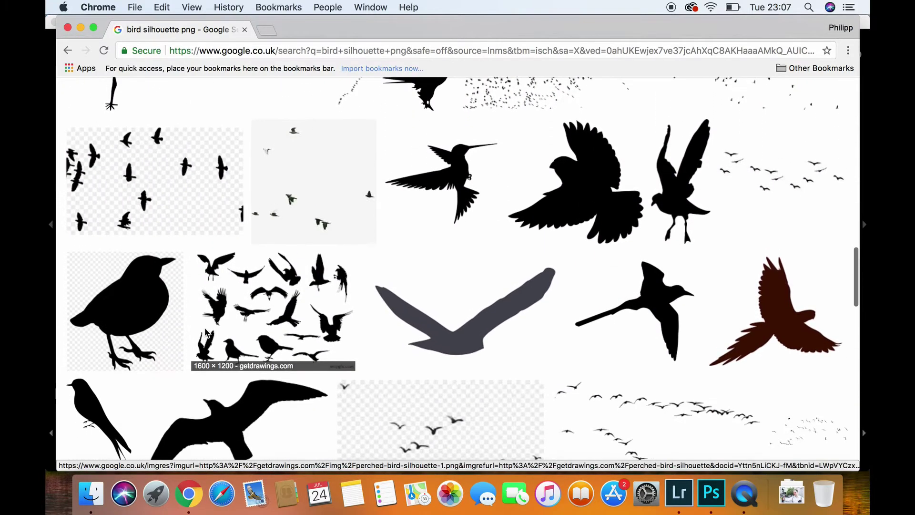
scroll(205, 329, "up", 7)
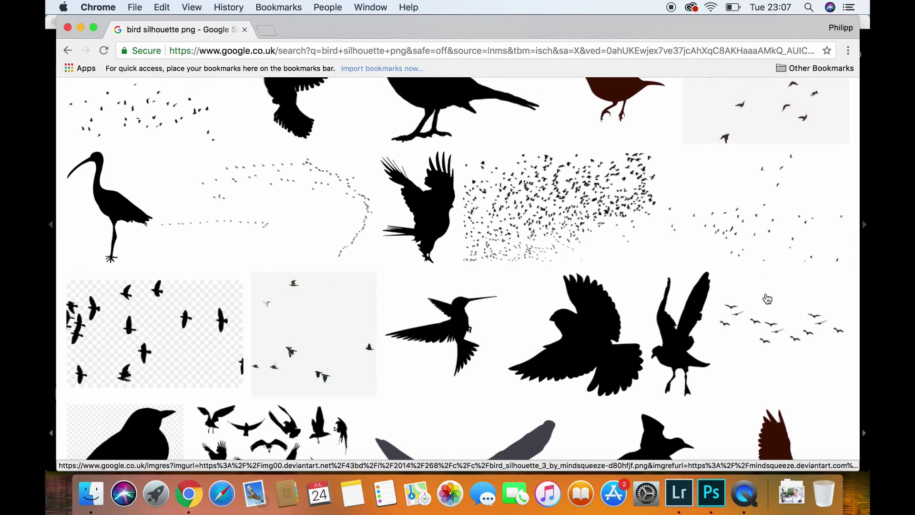
scroll(775, 217, "up", 5)
scroll(750, 167, "up", 1)
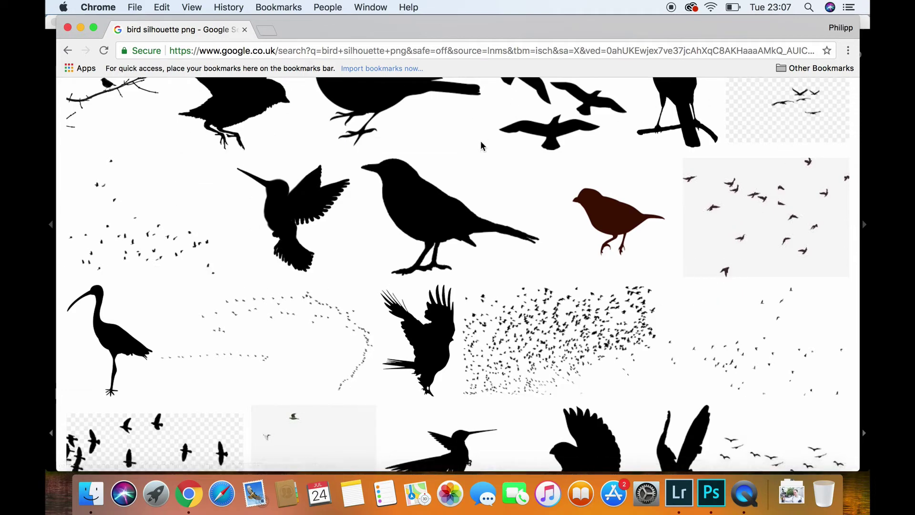
Step: Switch to Photoshop and add a new empty layer above the Background layer of the bus photo
left_click(711, 493)
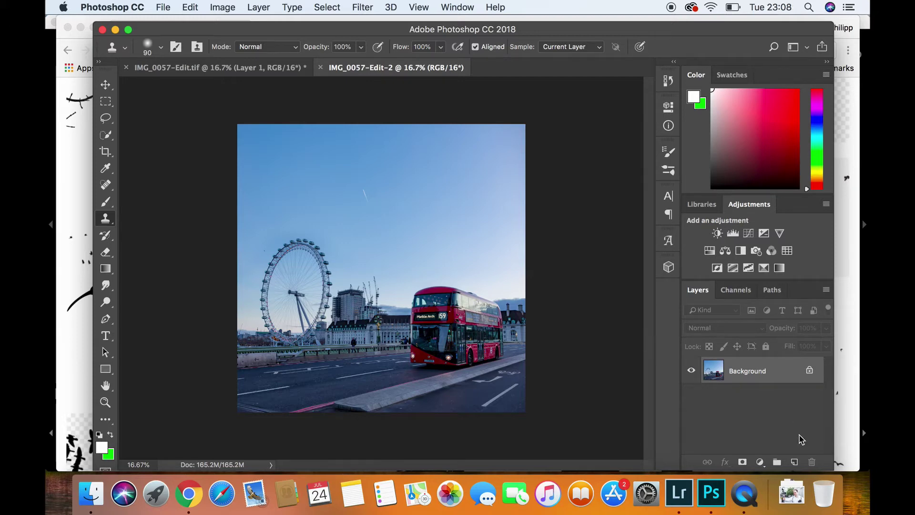
left_click_drag(795, 458, 795, 463)
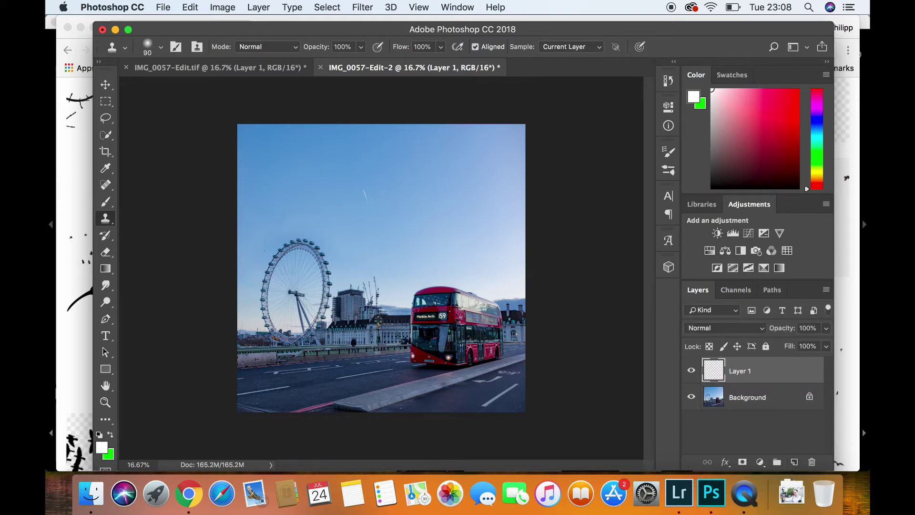
left_click(95, 485)
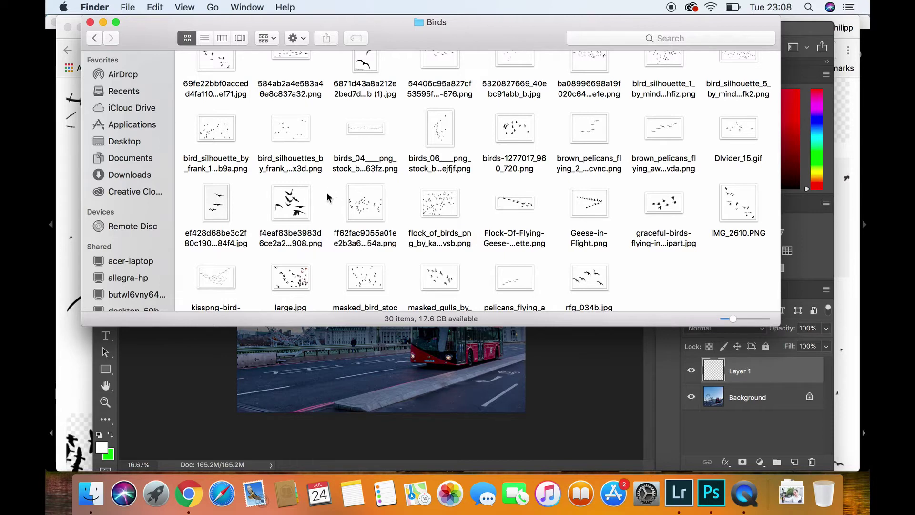
left_click(292, 198)
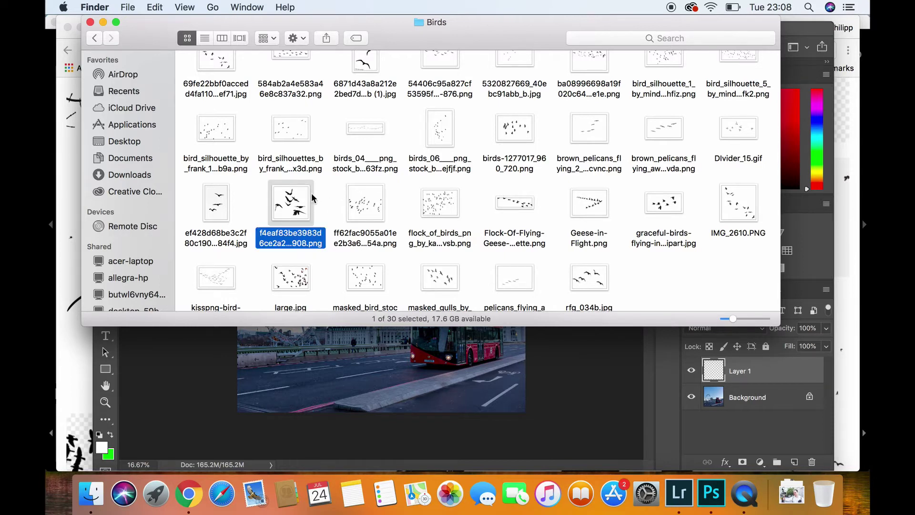
left_click_drag(293, 198, 381, 344)
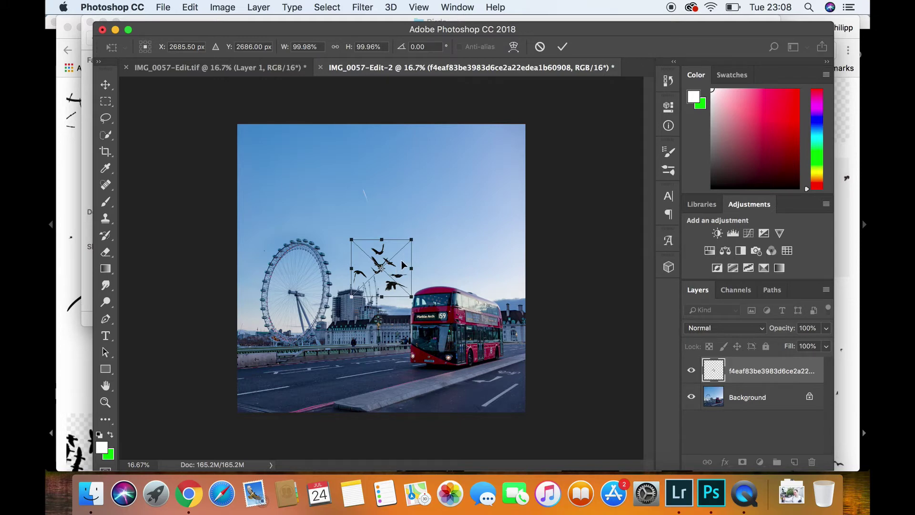
left_click_drag(402, 263, 418, 225)
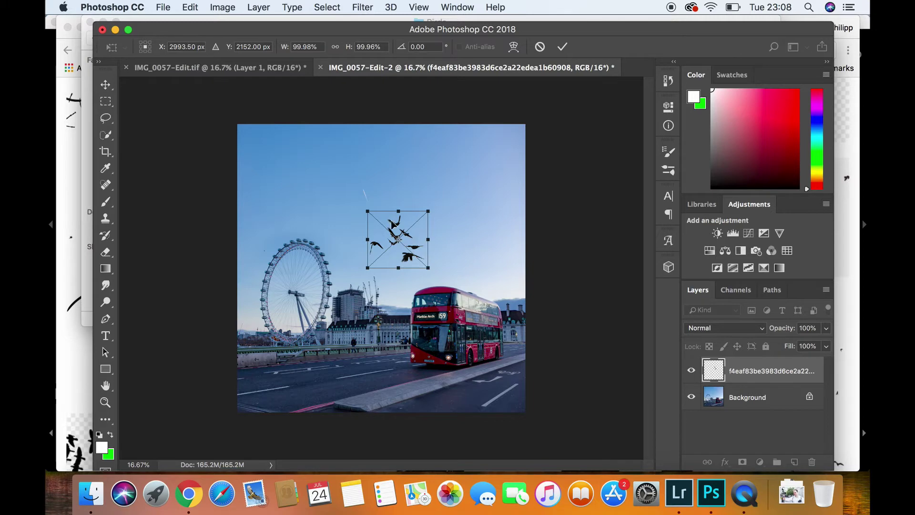
key("Escape")
key("s")
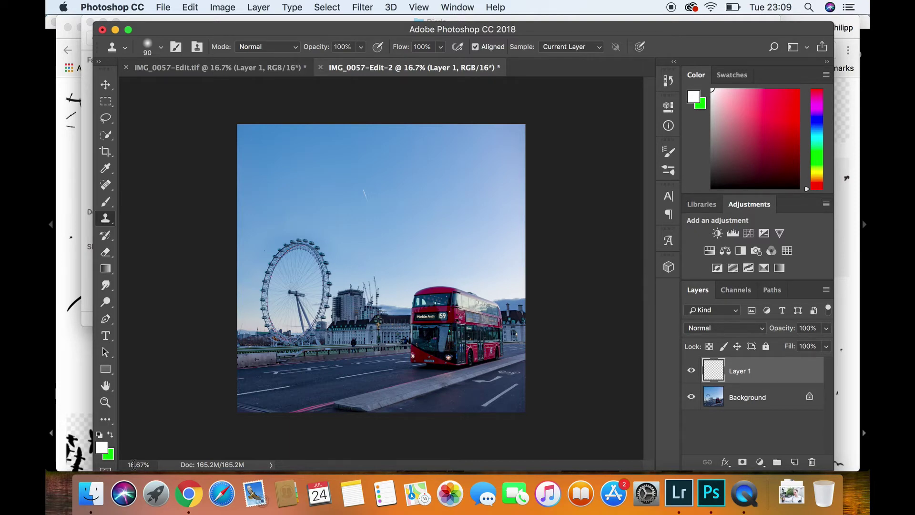
Step: Place Geese-in-Flight.png from the Birds folder into the photo, positioned in the sky above the bus
left_click(92, 493)
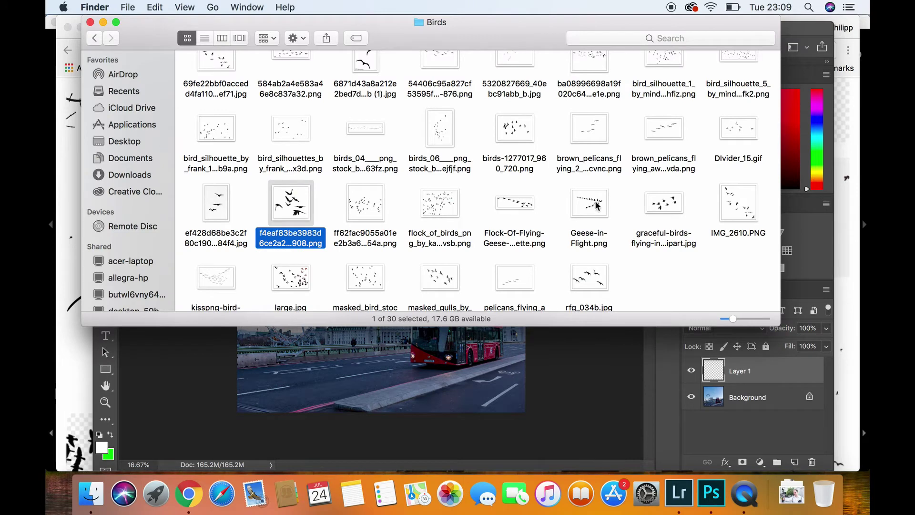
left_click_drag(597, 206, 425, 352)
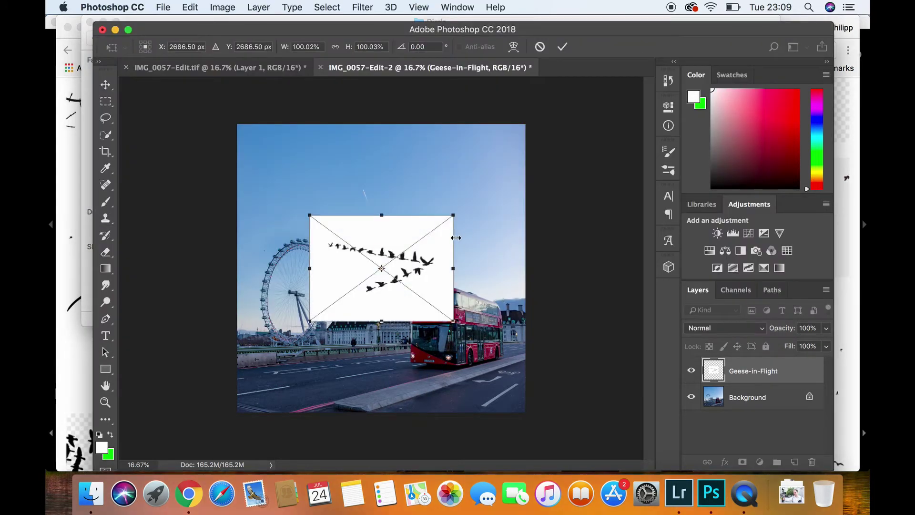
left_click_drag(434, 247, 463, 233)
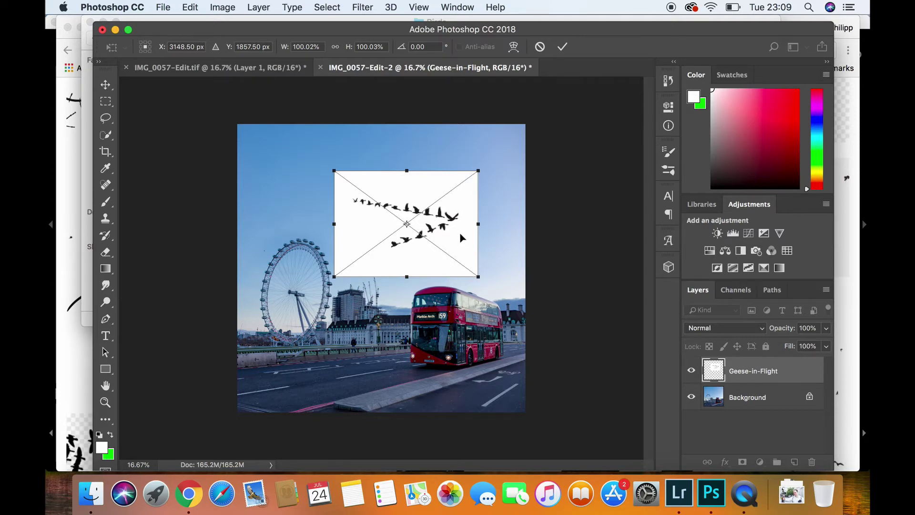
key("Return")
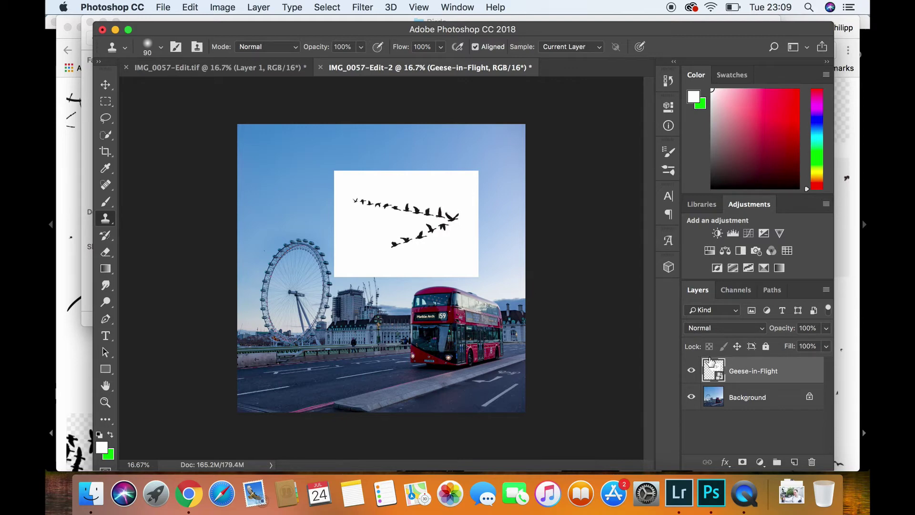
Step: Set the blend mode of the Geese-in-Flight layer to Darken
left_click(737, 330)
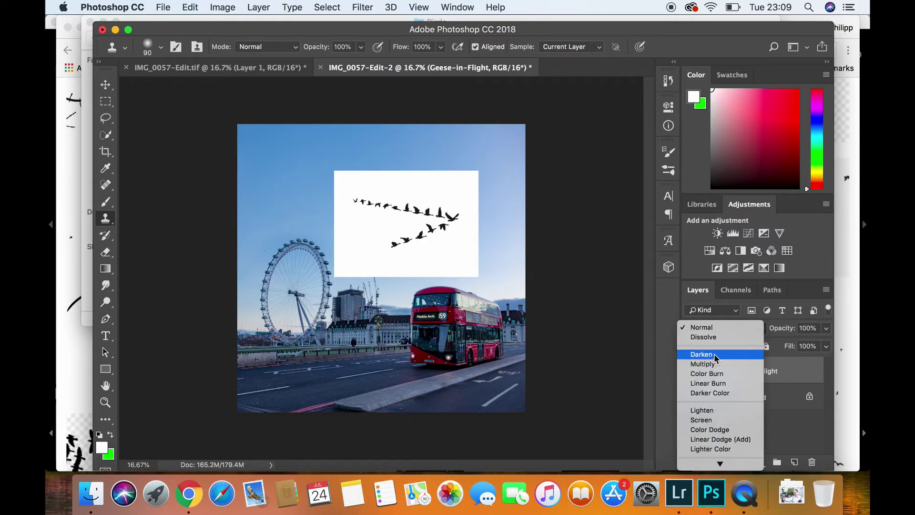
left_click(668, 339)
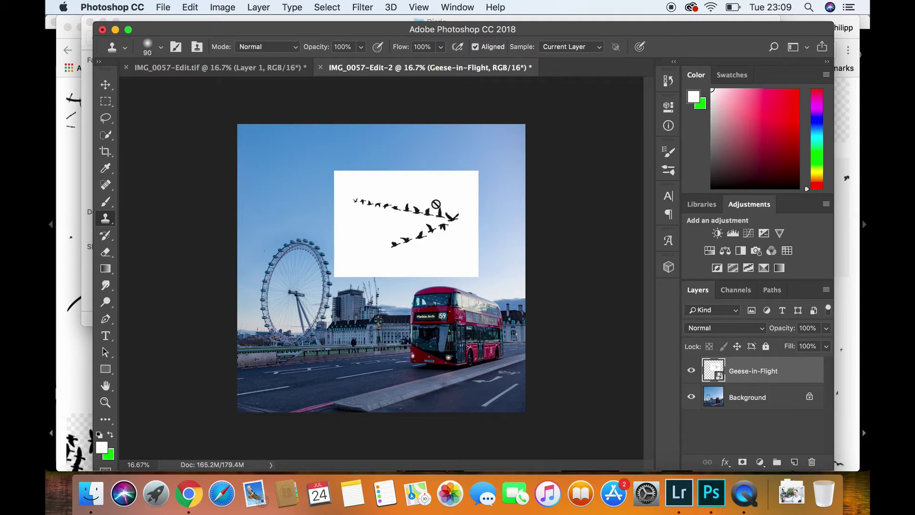
left_click(727, 332)
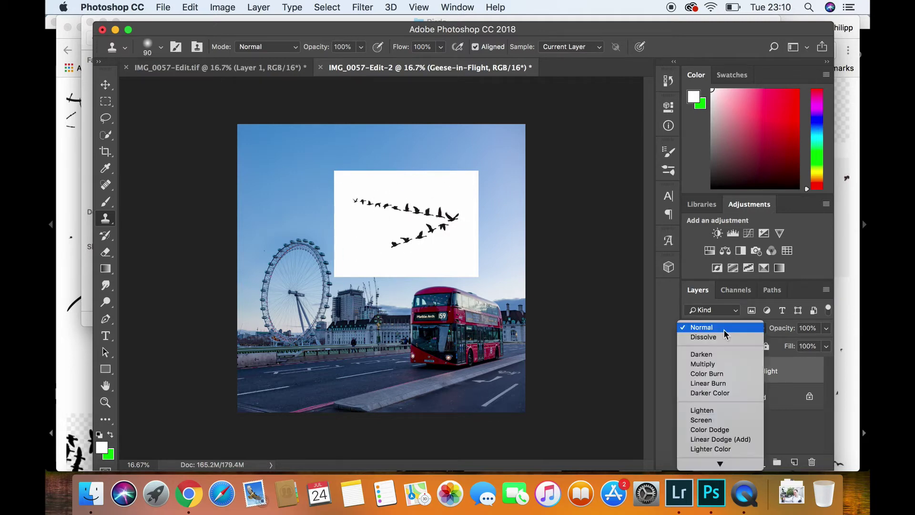
left_click(720, 356)
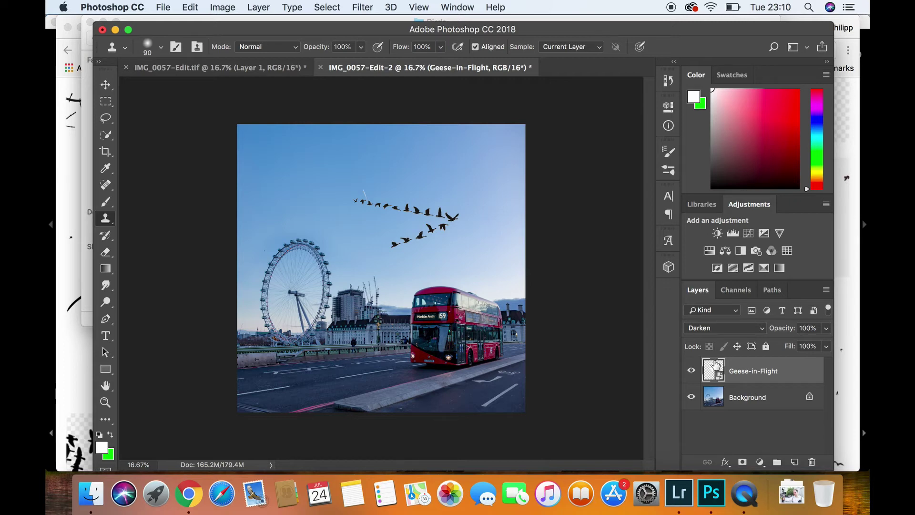
Step: Scale the geese proportionally to 39.84% and move them between the Ferris wheel and the bus, at about X 2687, Y 2484 px
key("super+t")
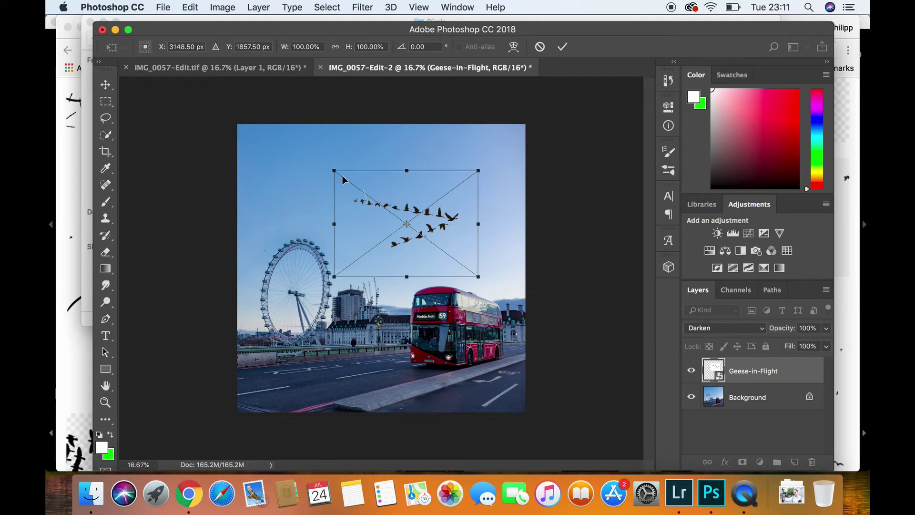
left_click_drag(333, 168, 332, 230)
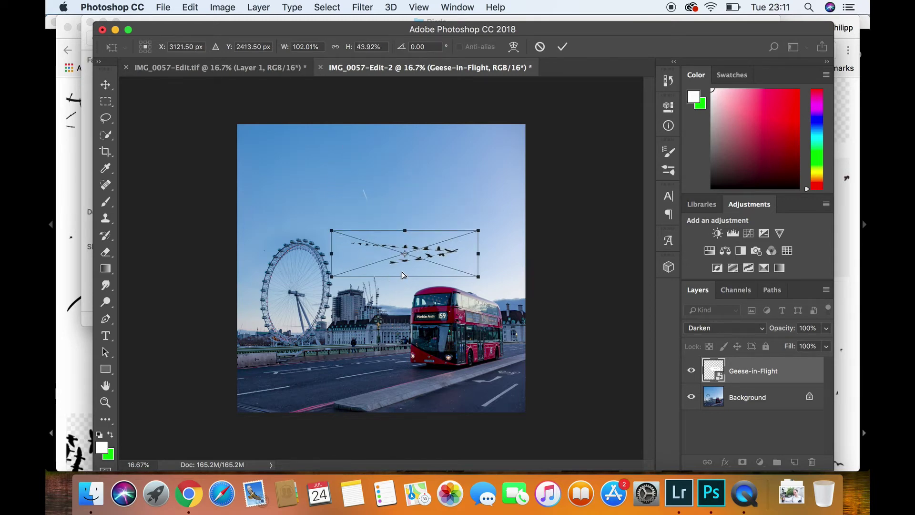
key("super+z")
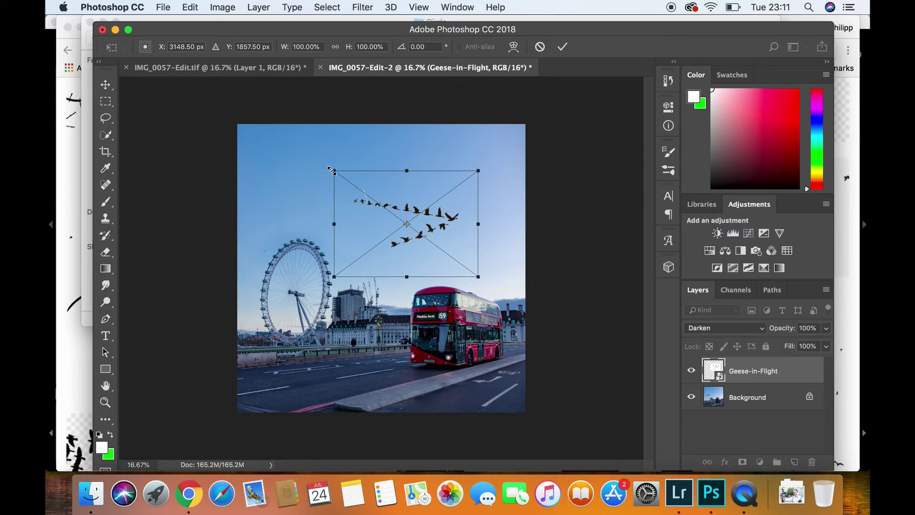
left_click_drag(332, 171, 379, 202)
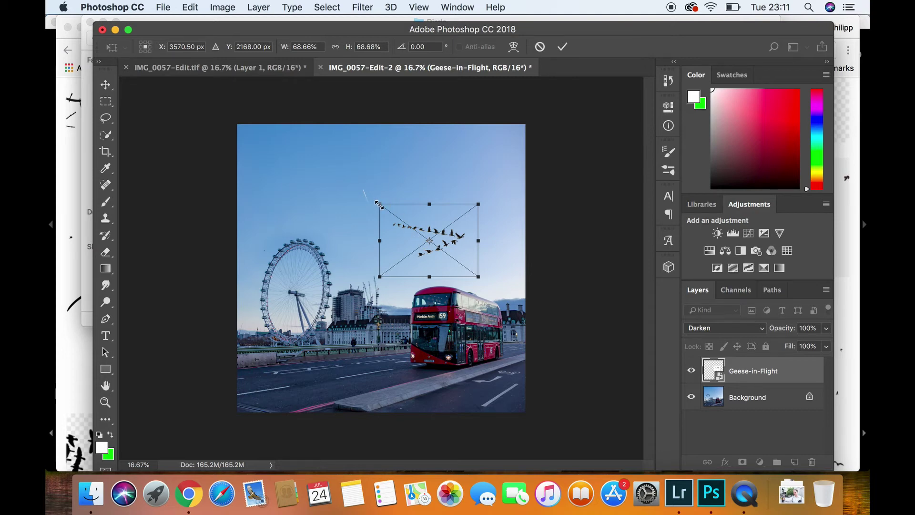
left_click_drag(380, 203, 400, 220)
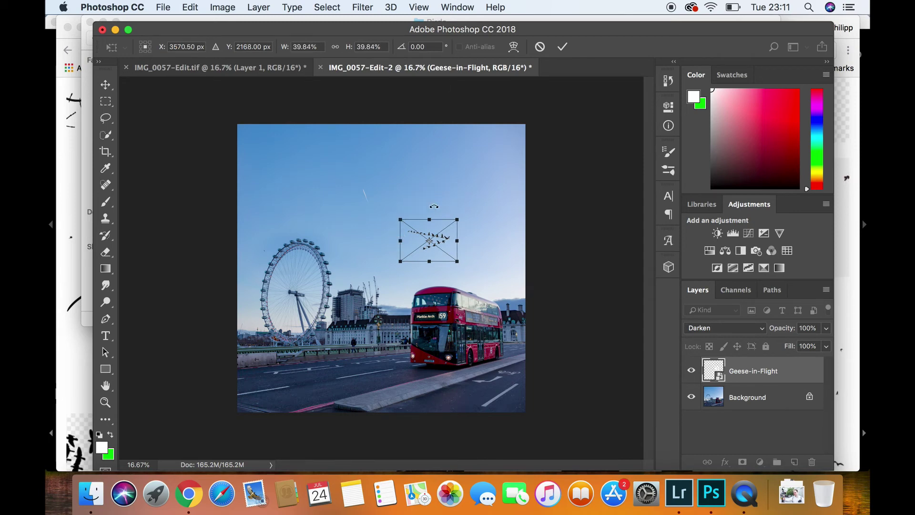
left_click_drag(417, 242, 374, 261)
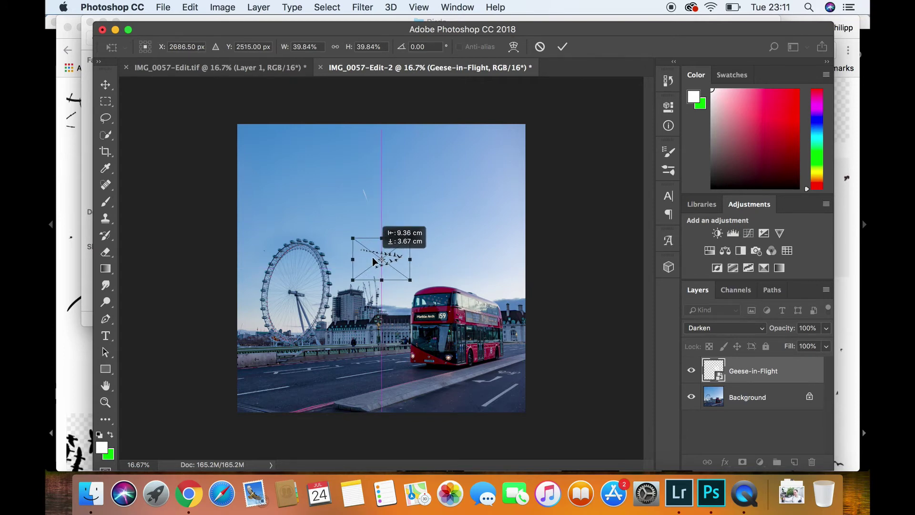
left_click_drag(373, 256, 373, 259)
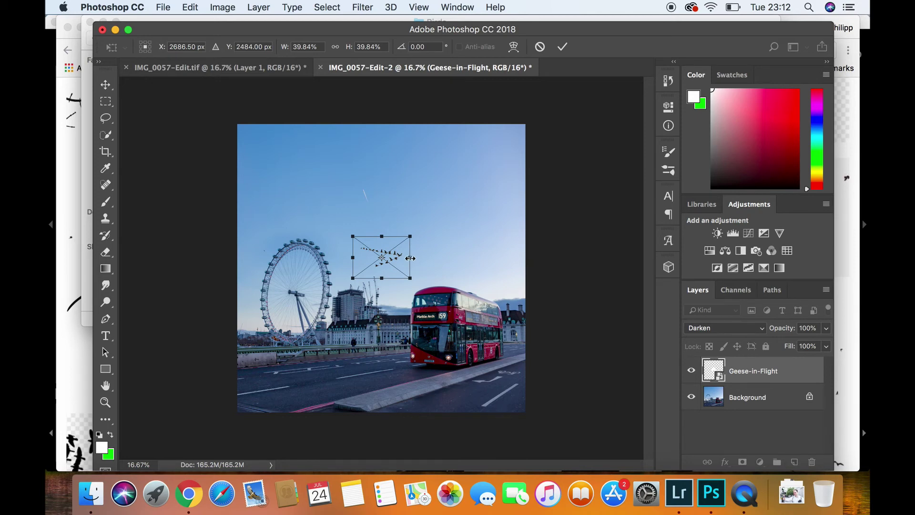
Step: Mirror the geese horizontally with a width of -39.84% and place them at about X 2687, Y 2573 px, applying the transform
left_click_drag(410, 257, 296, 255)
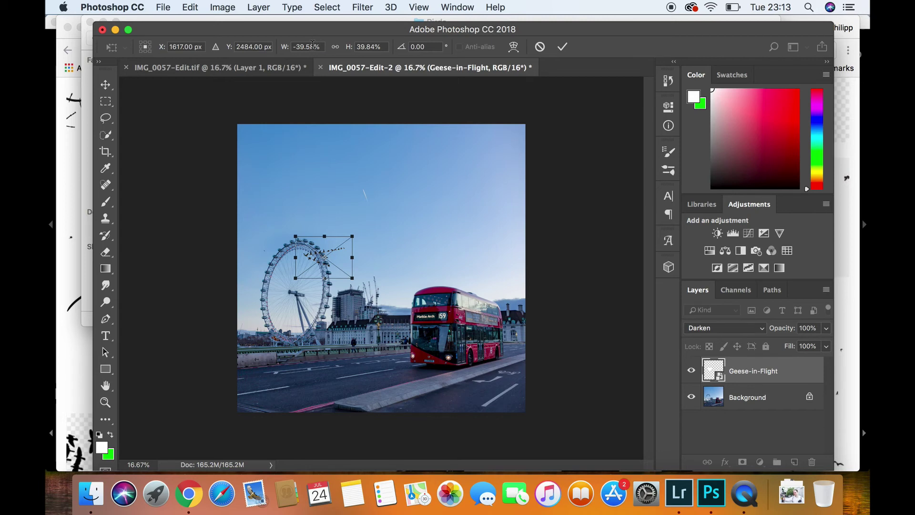
left_click(311, 46)
left_click(310, 47)
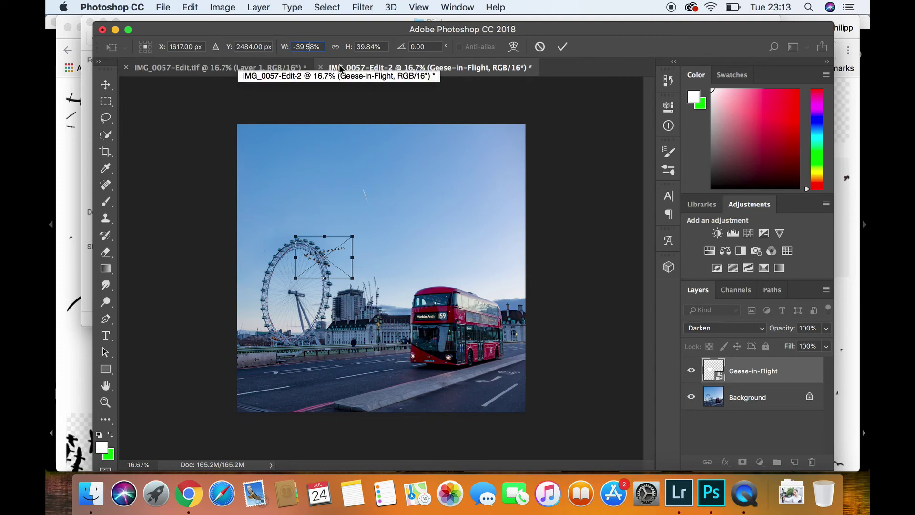
key("BackSpace")
type("8")
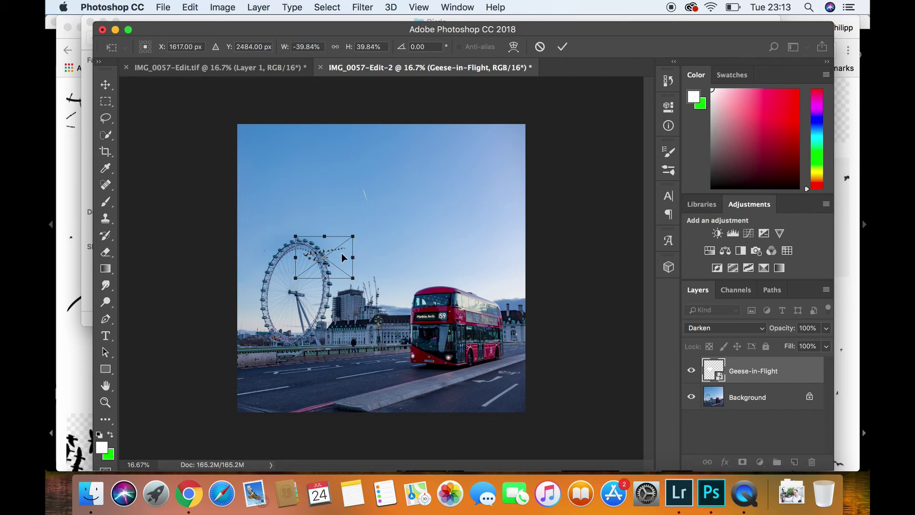
left_click_drag(340, 260, 395, 266)
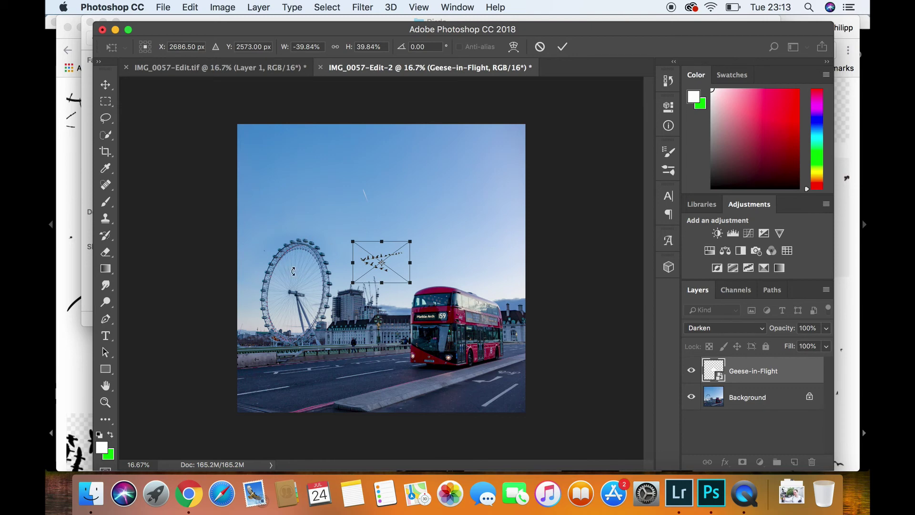
key("Return")
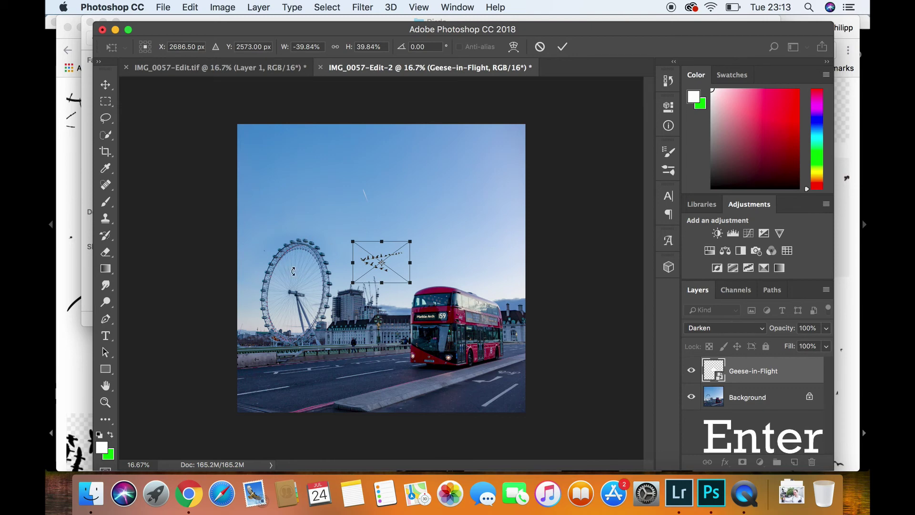
Step: Save the bus photo with the added geese and switch to Adobe Lightroom Classic CC
key("s")
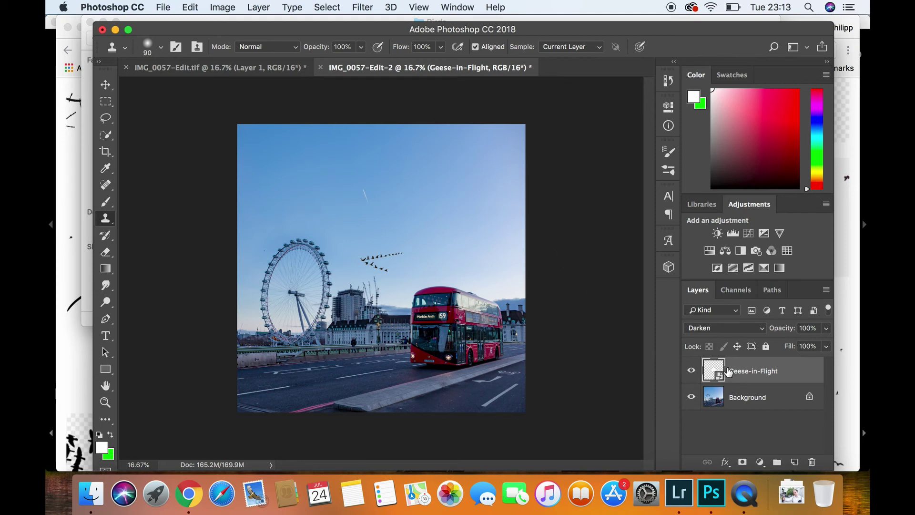
key("super+s")
left_click(335, 238)
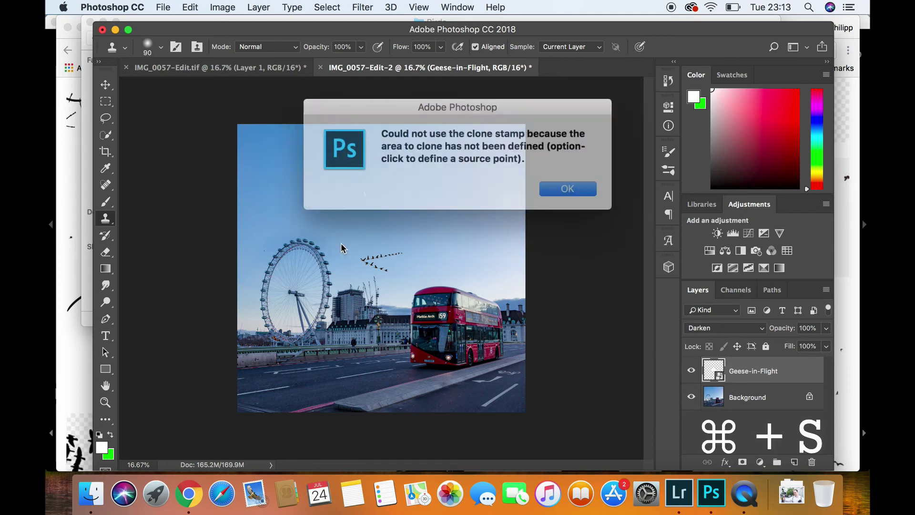
left_click(554, 184)
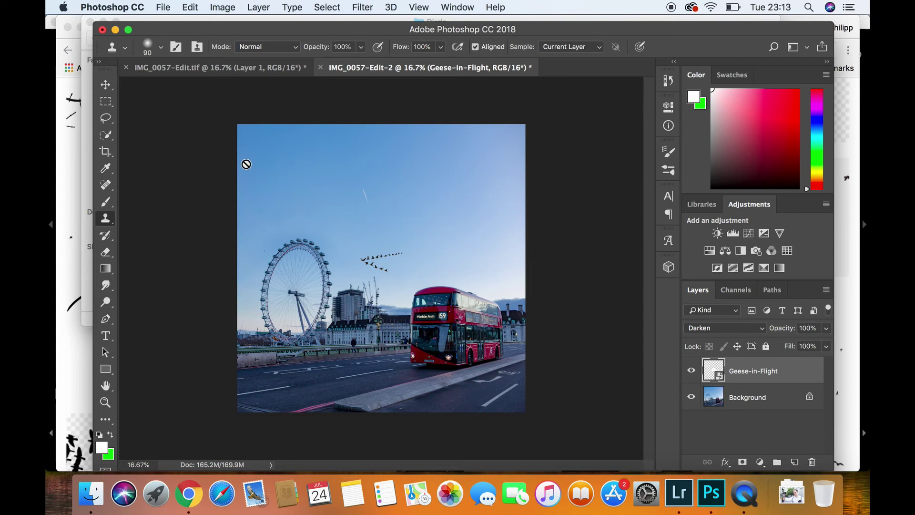
left_click(106, 118)
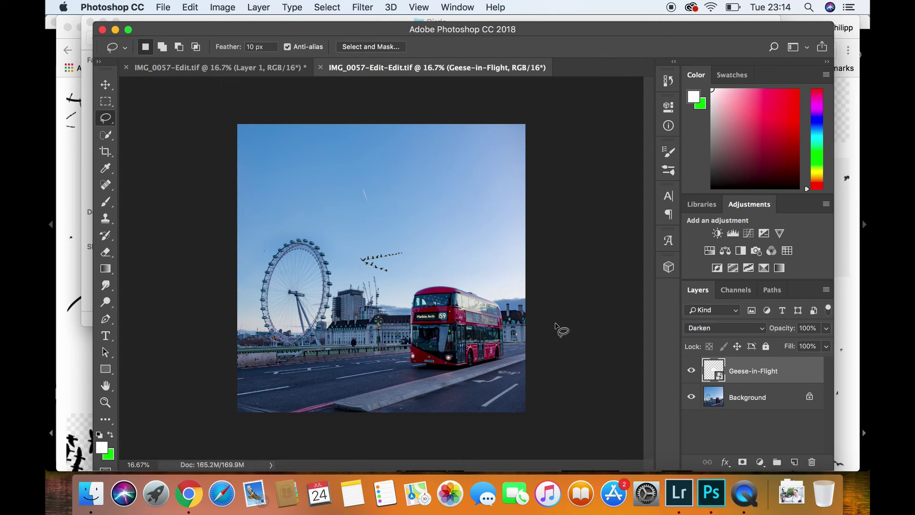
left_click(681, 495)
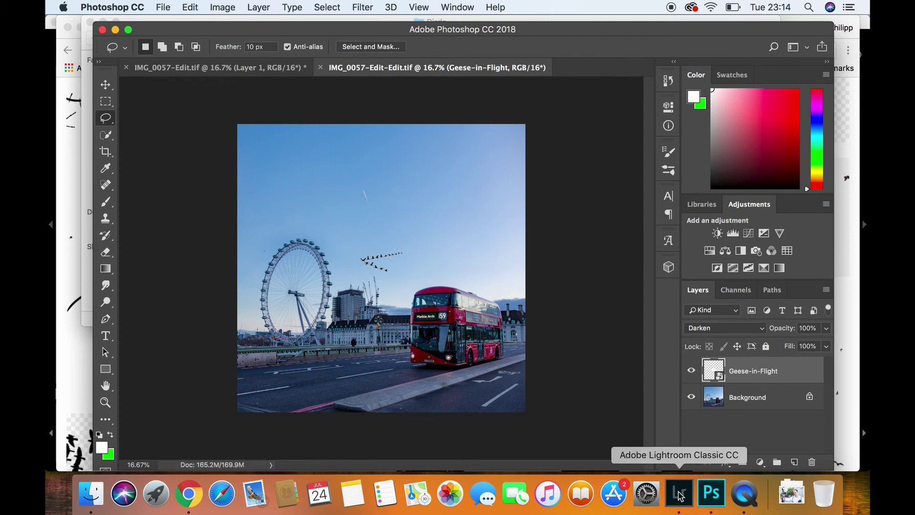